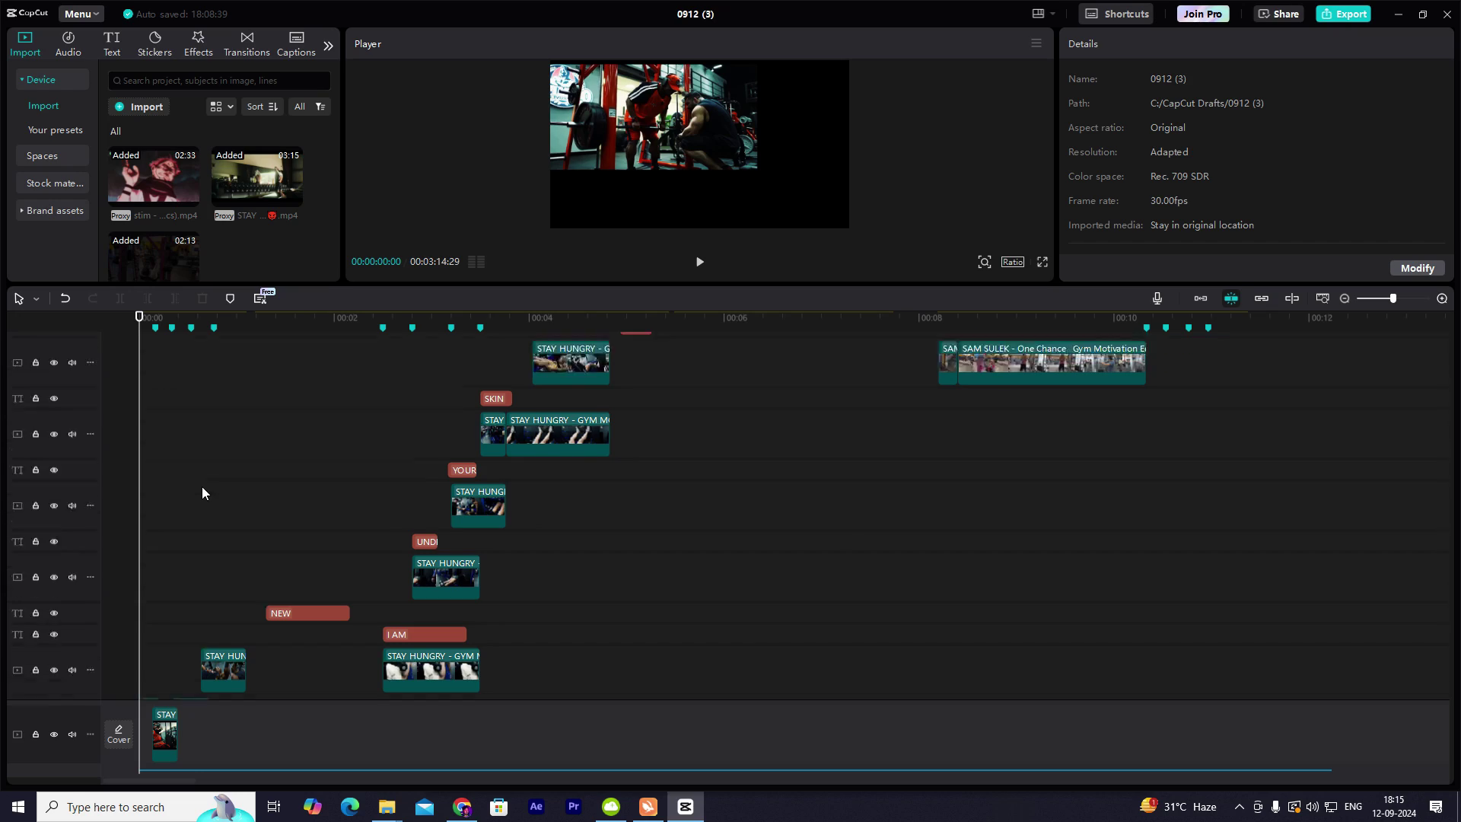
pyautogui.scroll(2, 202, 486)
pyautogui.scroll(2, 319, 458)
pyautogui.scroll(2, 270, 456)
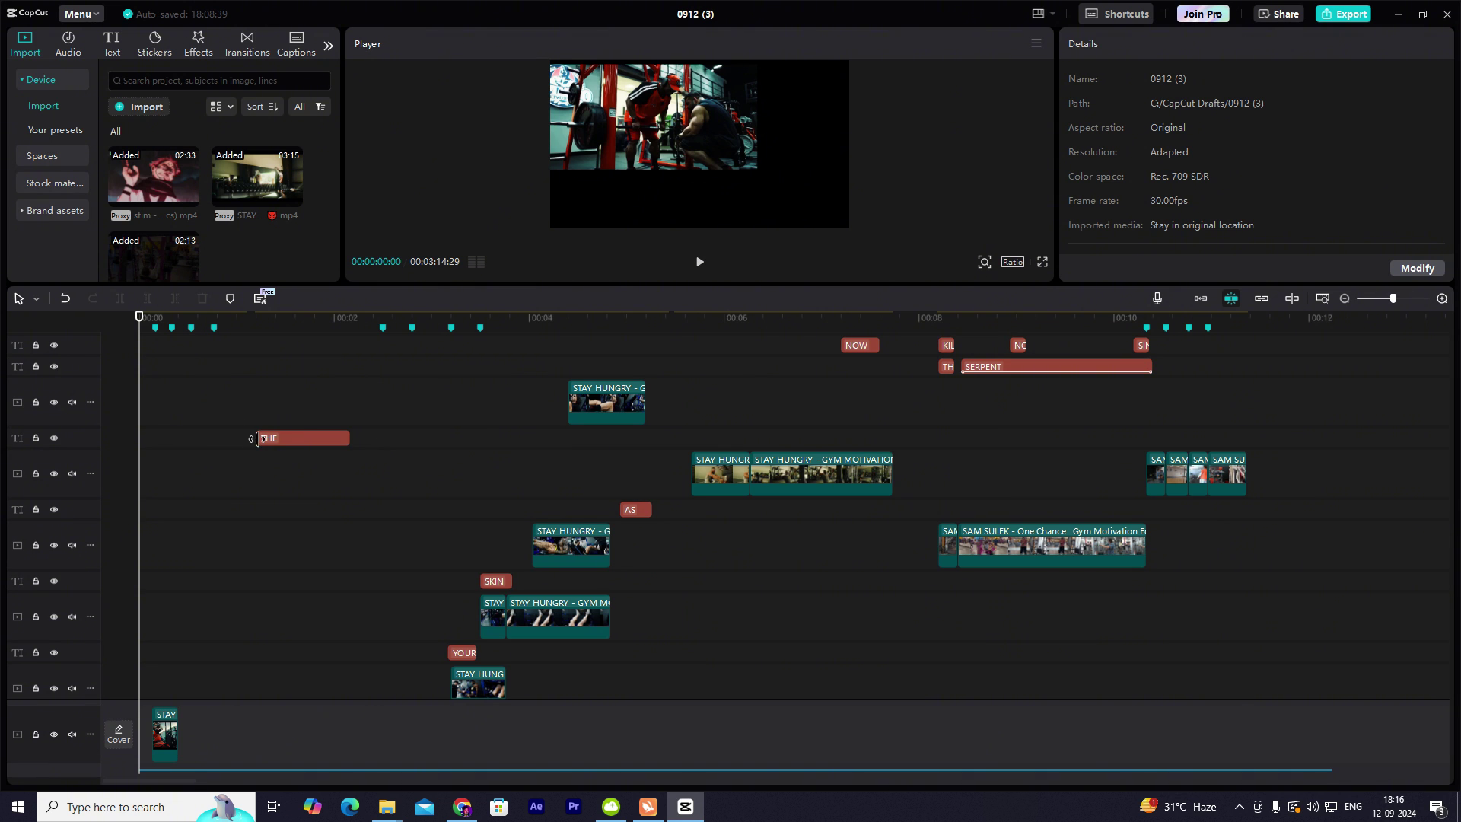
pyautogui.scroll(2, 233, 438)
pyautogui.scroll(-3, 234, 438)
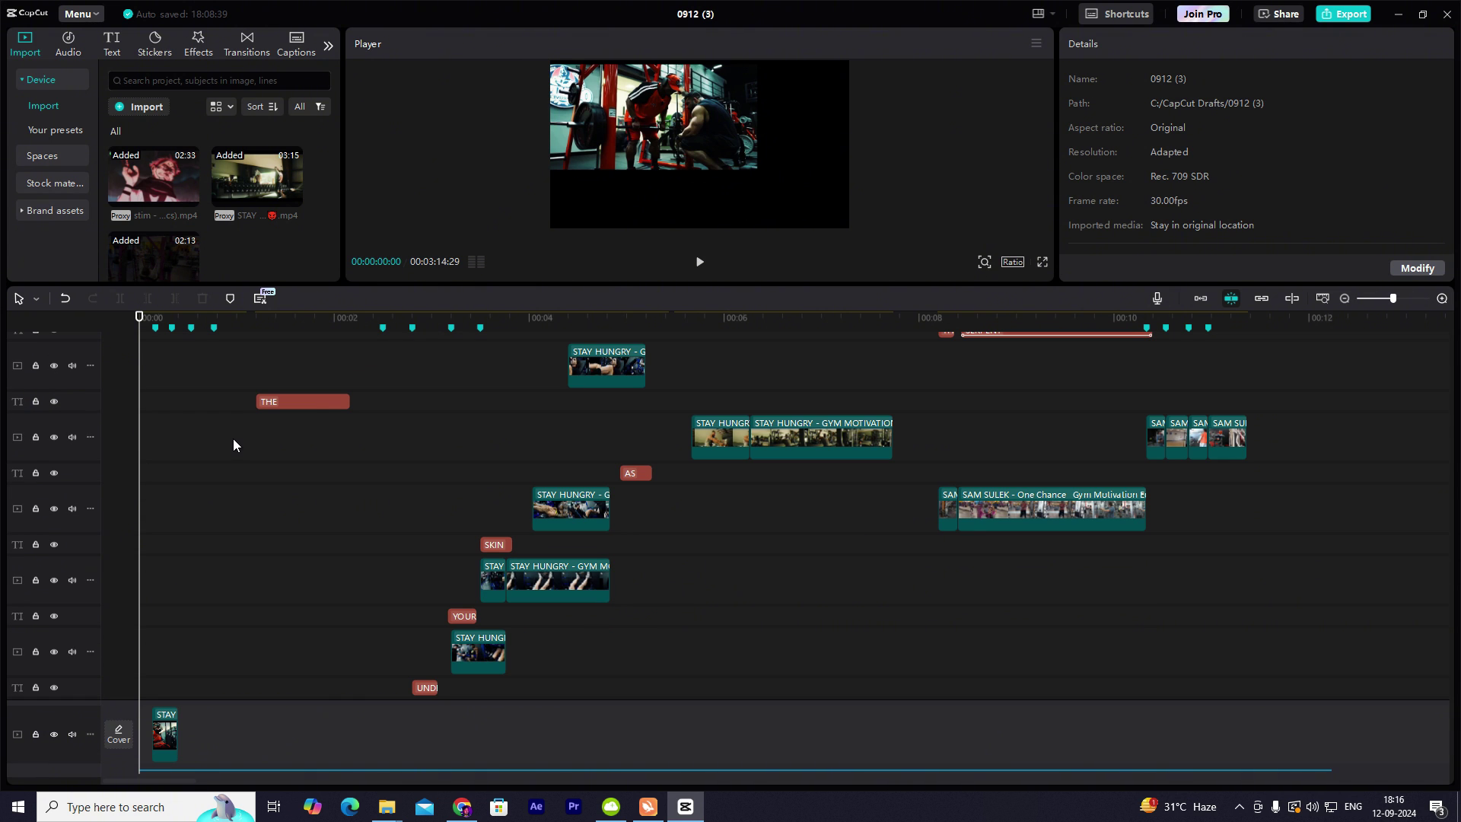
pyautogui.scroll(-3, 228, 450)
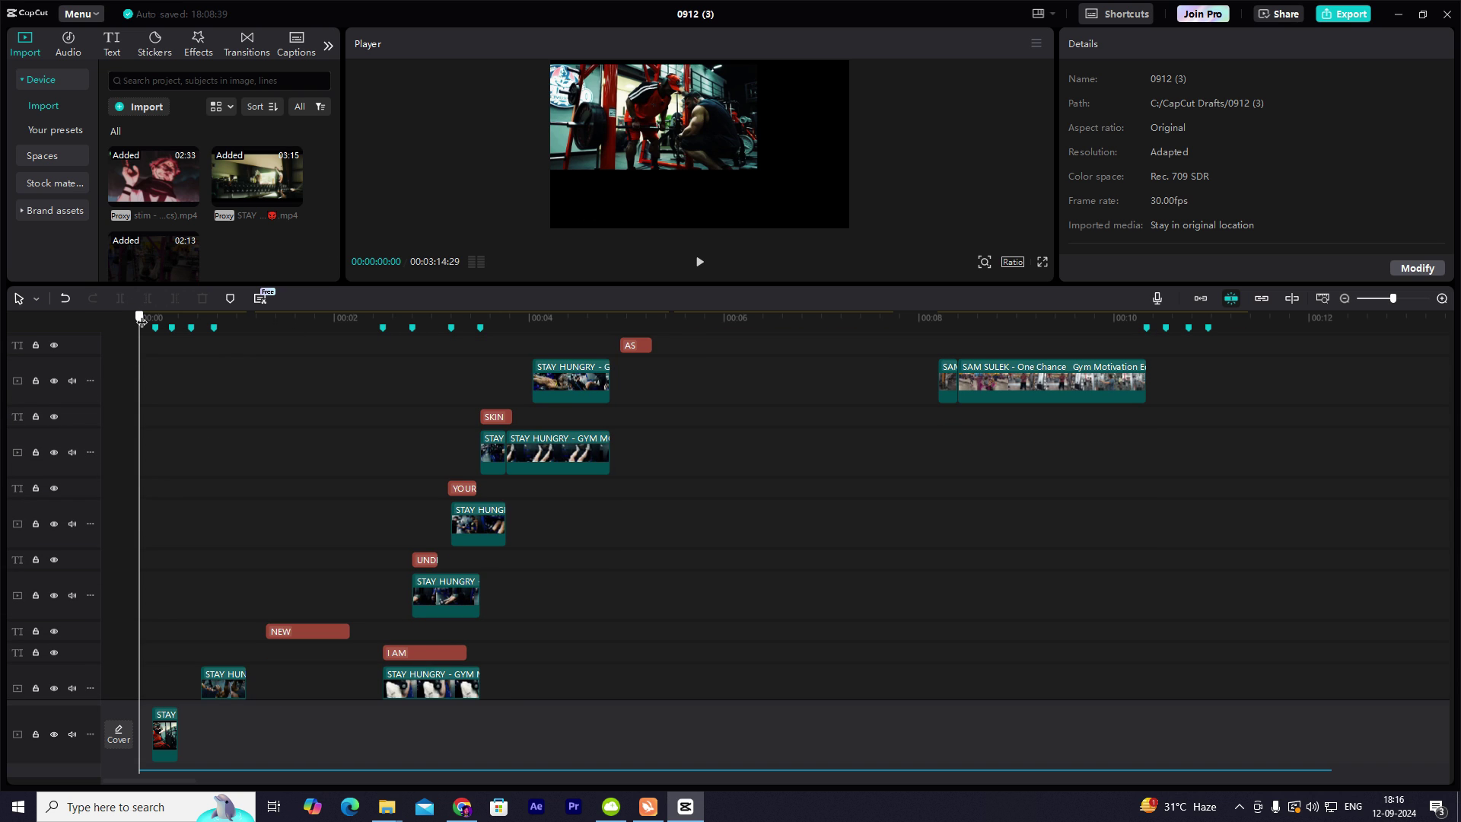
# Place the STAY HUNGRY gym motivation video on a new top track at about 00:08.
pyautogui.moveTo(140, 318); pyautogui.dragTo(159, 324)
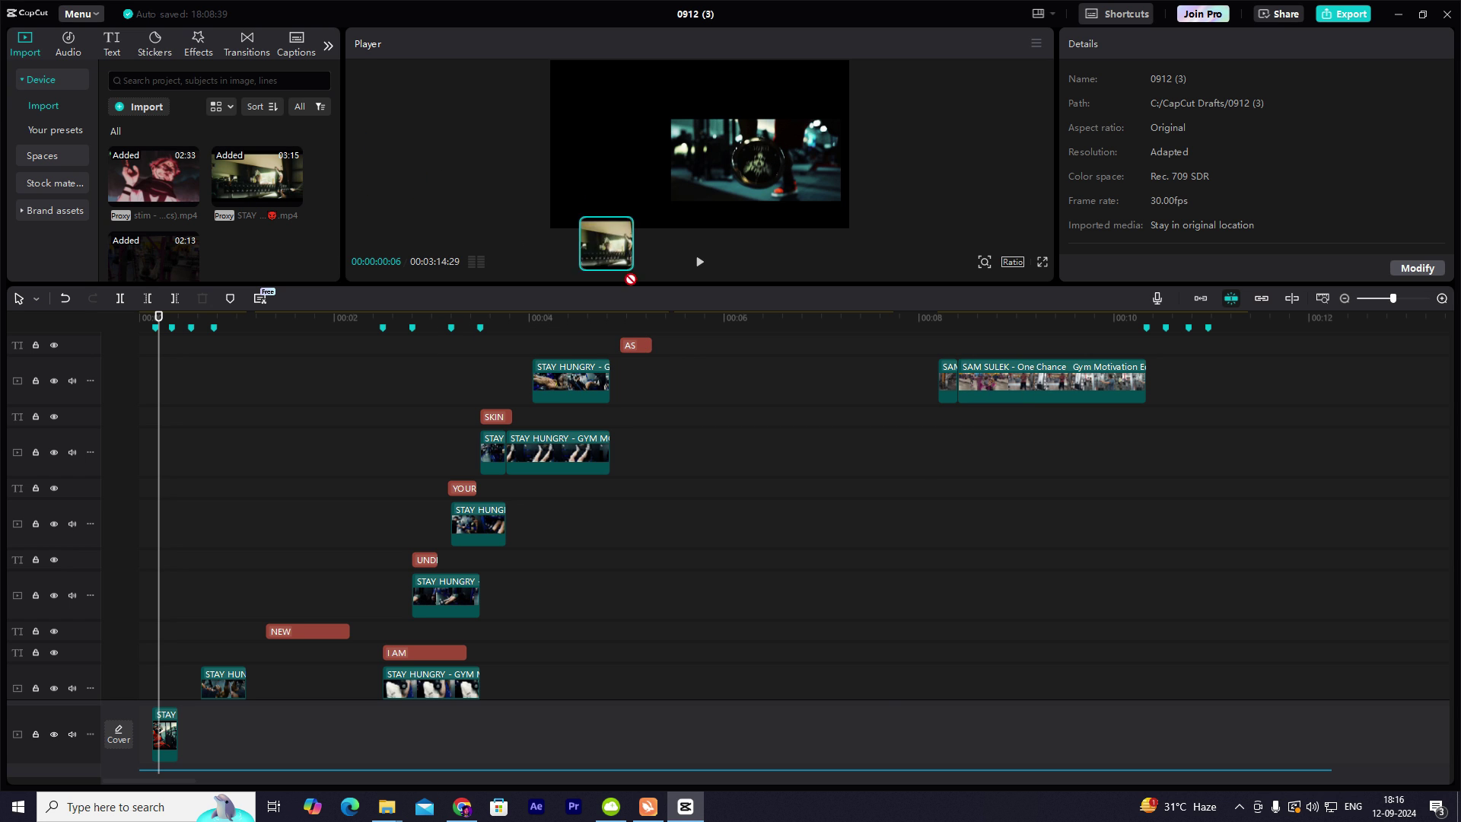
pyautogui.moveTo(249, 182); pyautogui.dragTo(928, 389)
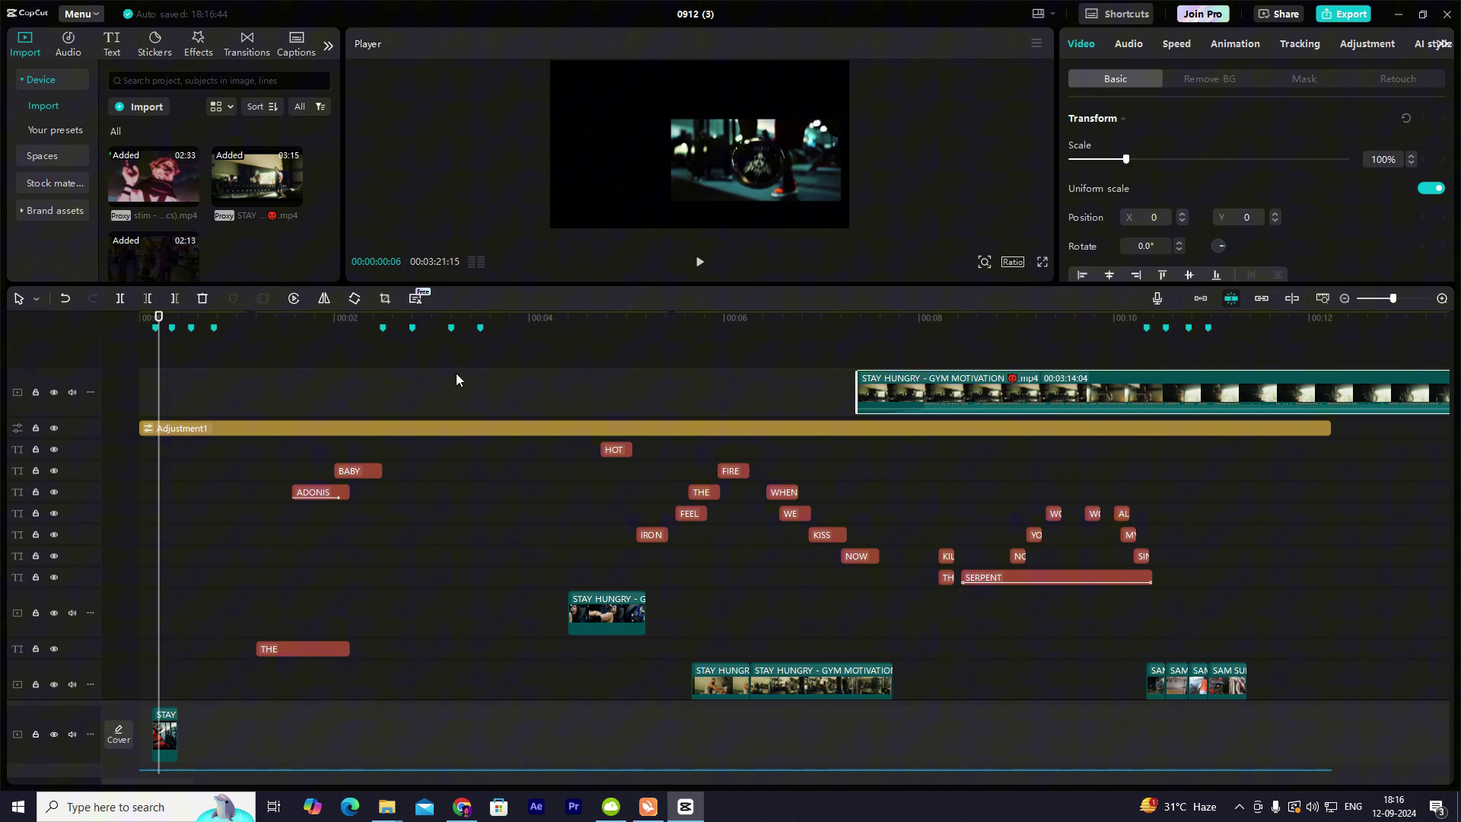
# Split the gym clip at eight seconds and shift its upper half's overlay rightward.
pyautogui.click(977, 319)
pyautogui.click(991, 400)
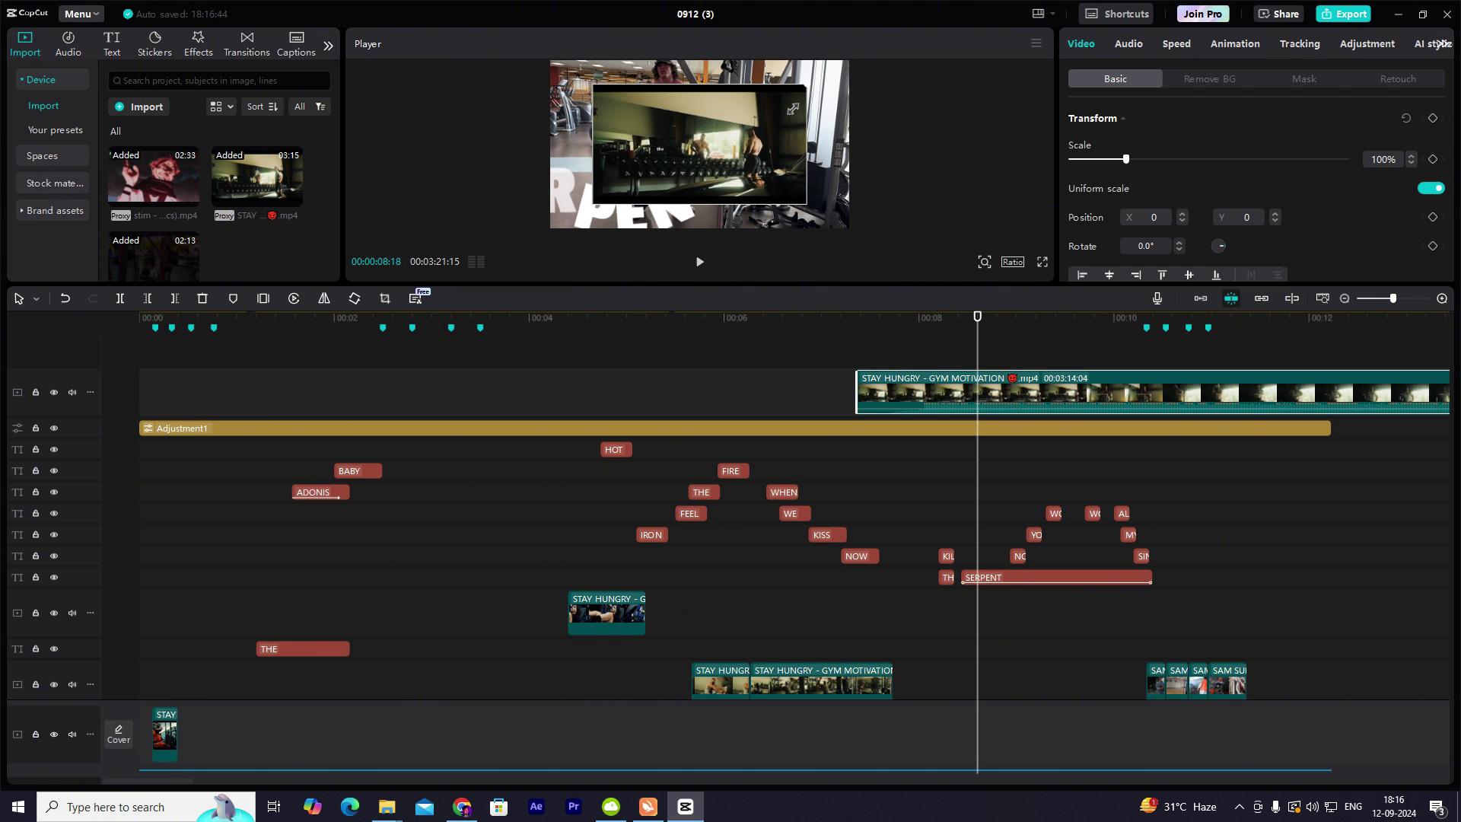
pyautogui.scroll(-3, 698, 149)
pyautogui.moveTo(1022, 391); pyautogui.dragTo(1022, 342)
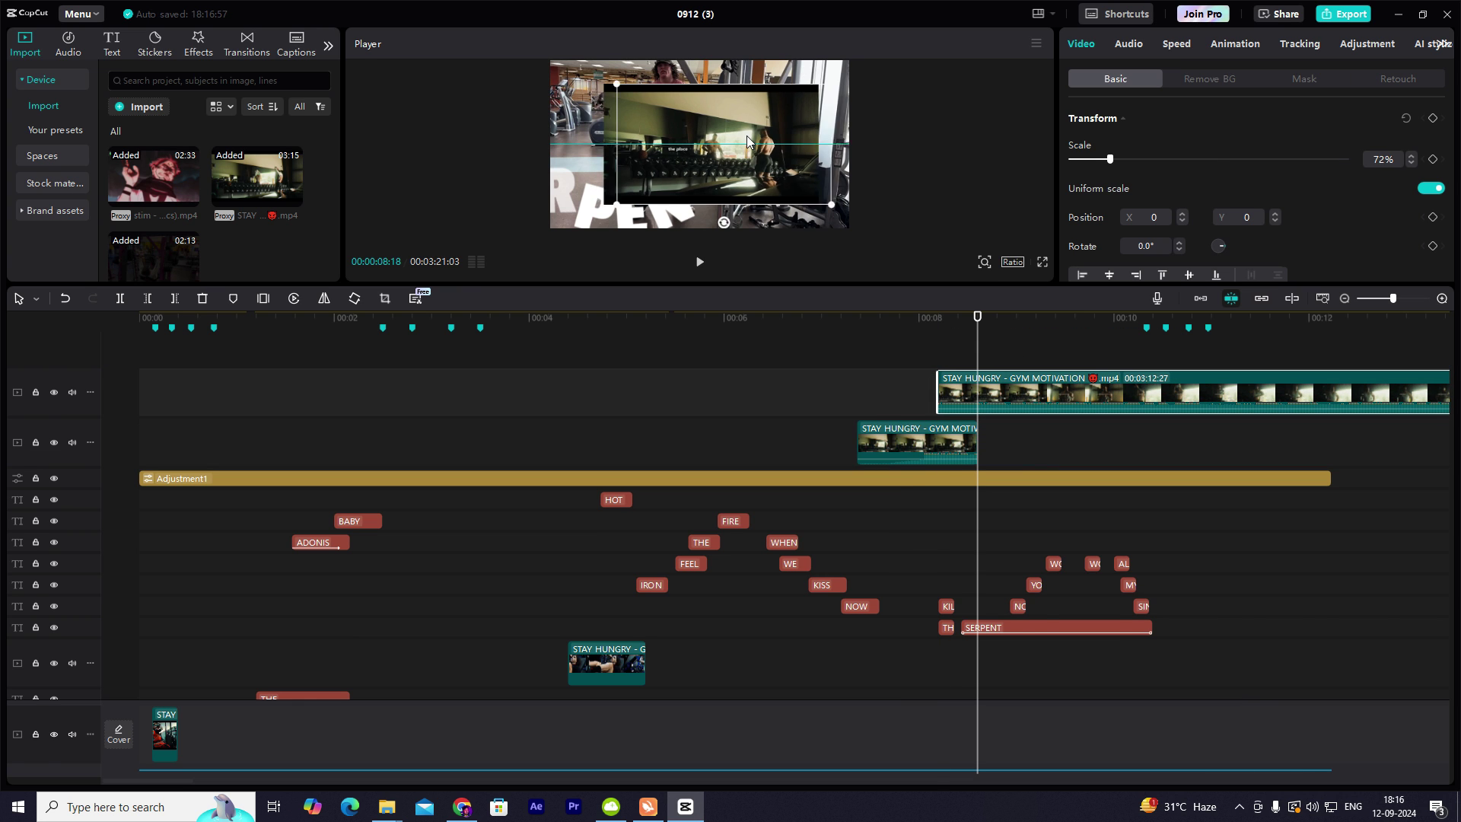
pyautogui.moveTo(746, 135); pyautogui.dragTo(795, 155)
pyautogui.moveTo(979, 394); pyautogui.dragTo(932, 388)
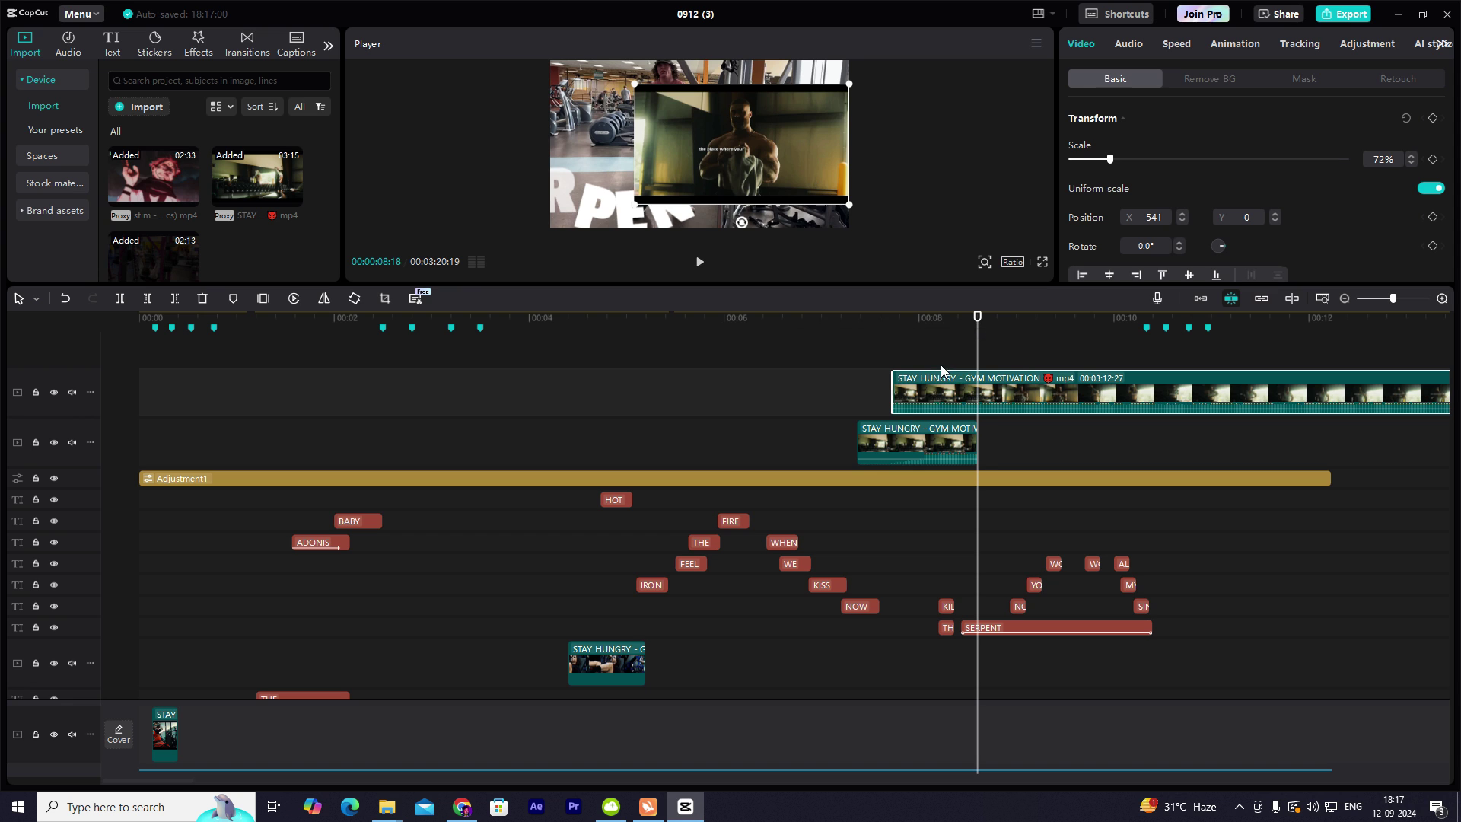
# Slide the lower split clip's overlay to the right in the frame.
pyautogui.click(922, 342)
pyautogui.click(889, 441)
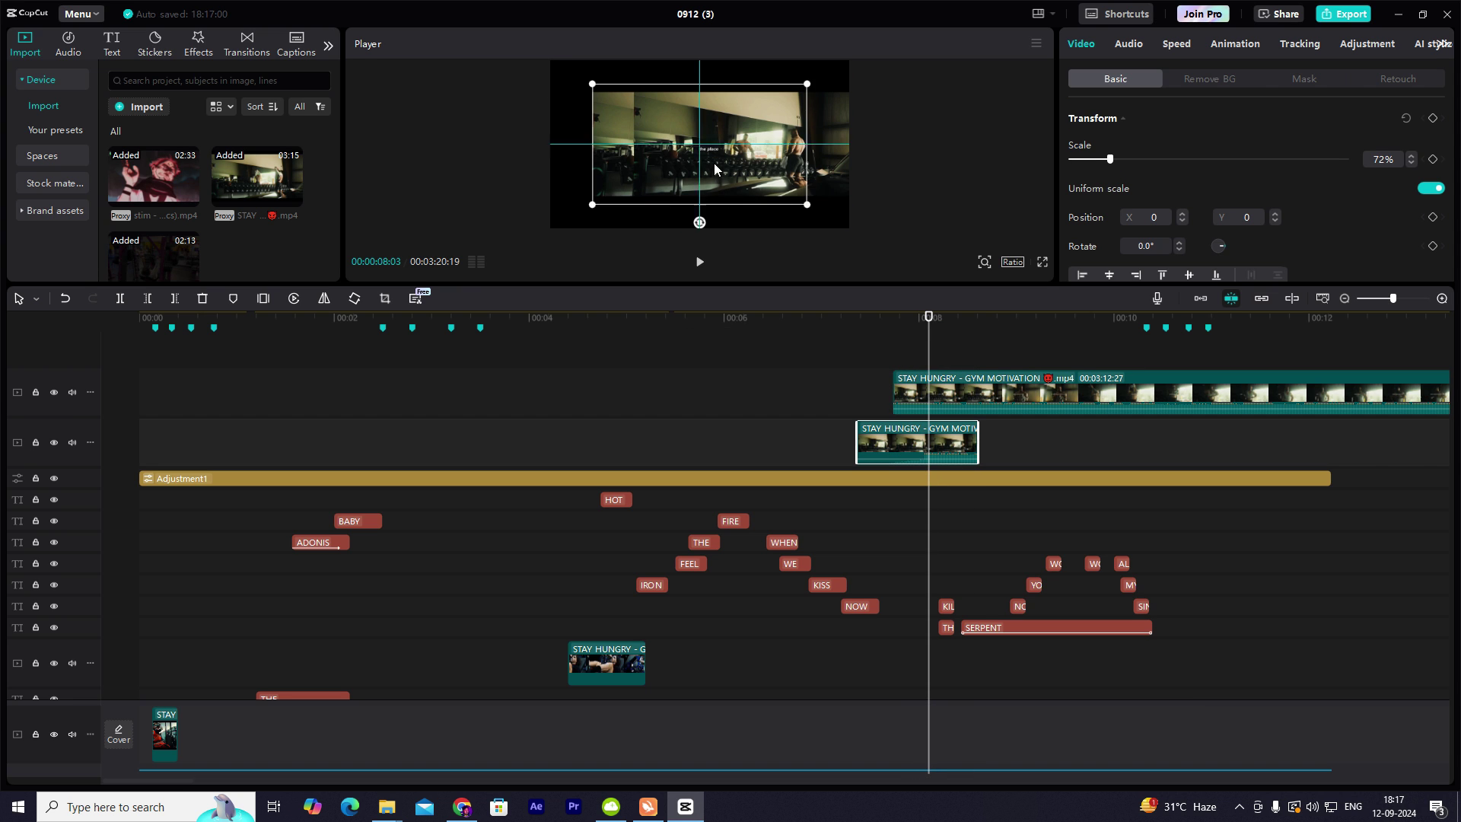
pyautogui.moveTo(713, 163)
pyautogui.mouseDown()
pyautogui.moveTo(755, 162)
pyautogui.moveTo(763, 137)
pyautogui.mouseUp()
# Delete both gym overlay clips and scrub back through the opening lyrics.
pyautogui.click(947, 388)
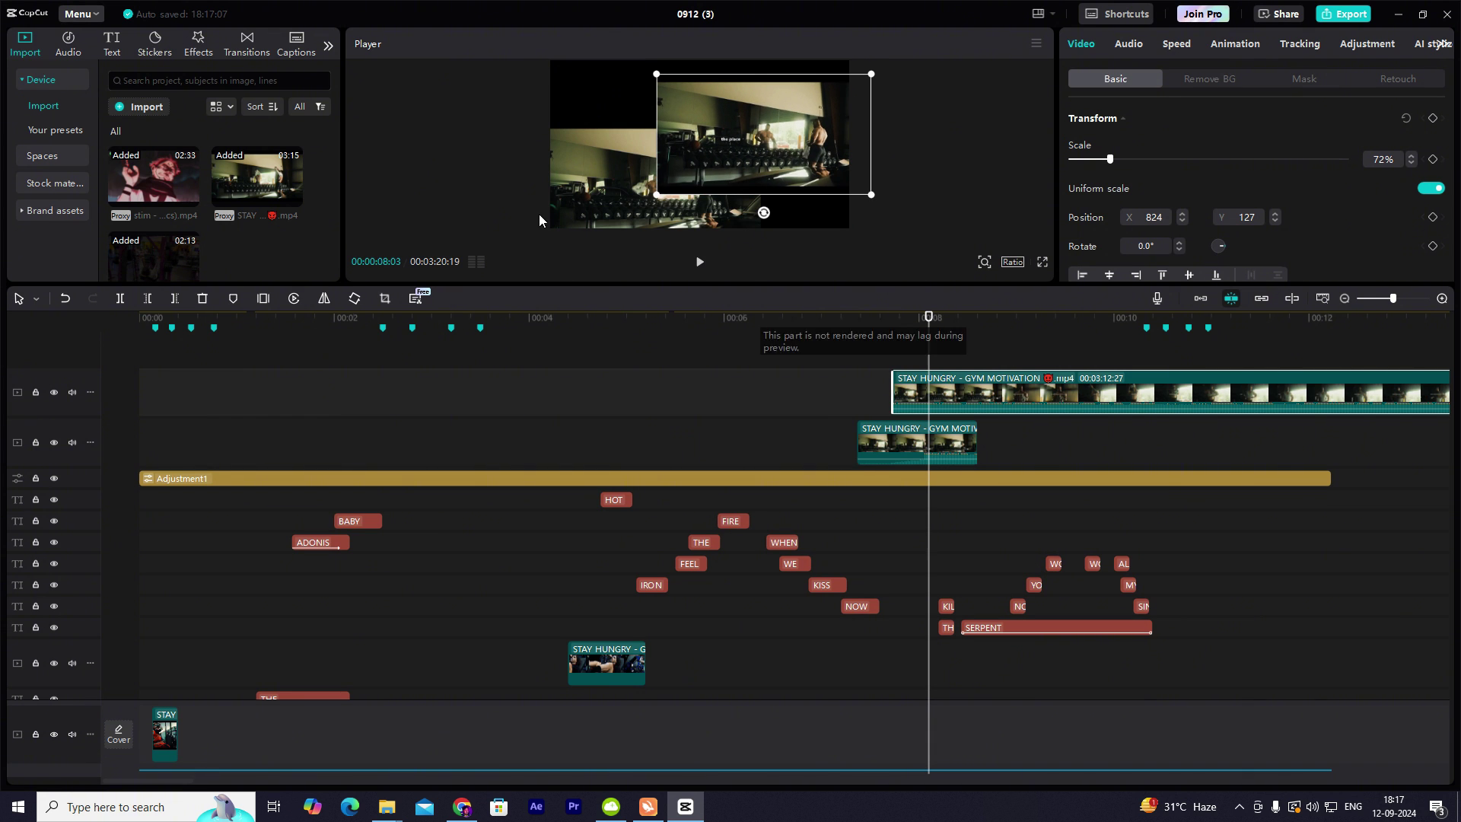
pyautogui.keyDown('ctrl'); pyautogui.click(929, 445); pyautogui.keyUp('ctrl')
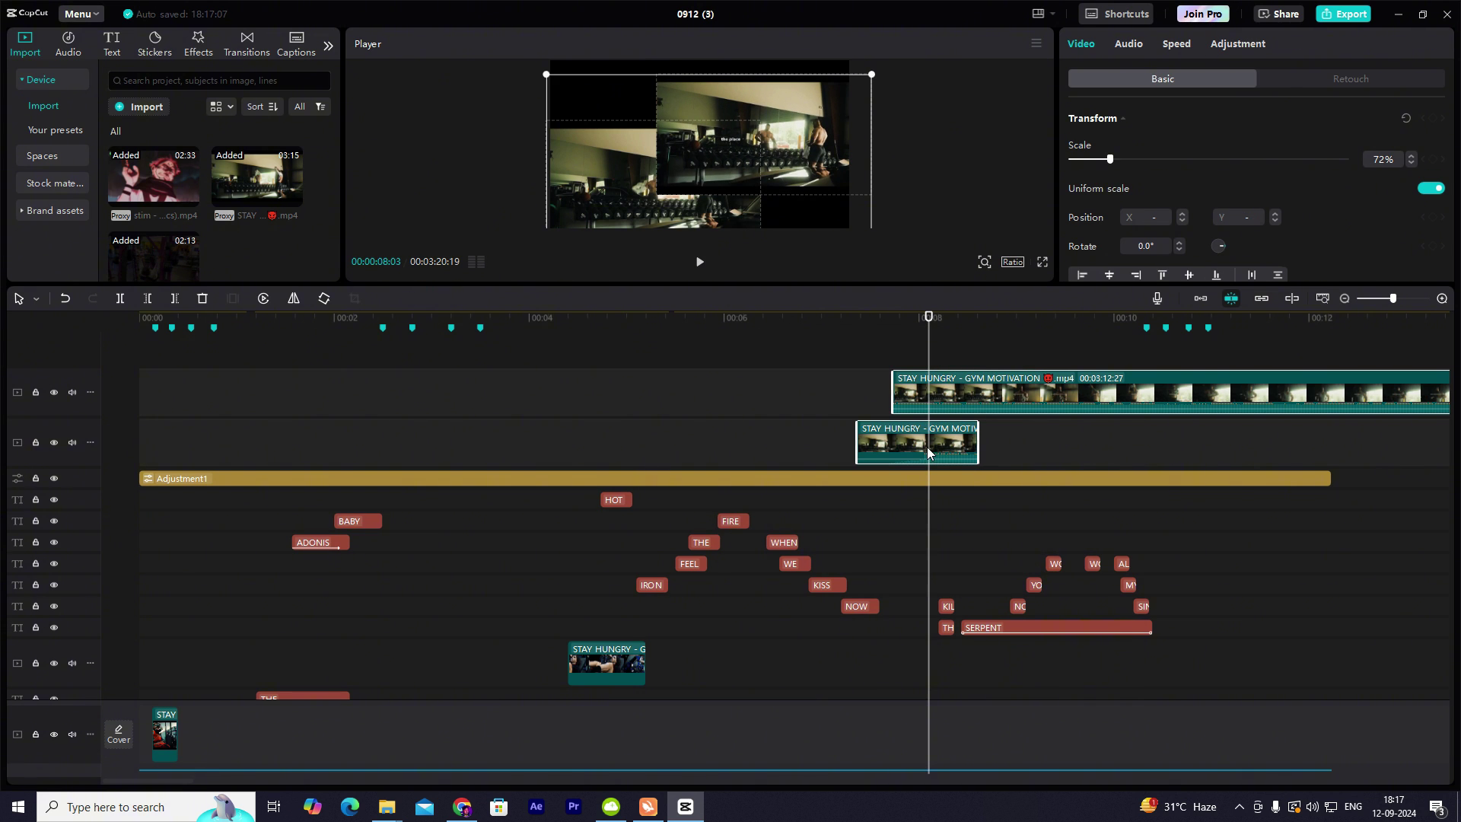
pyautogui.press('Delete')
pyautogui.click(364, 330)
pyautogui.moveTo(363, 331)
pyautogui.mouseDown()
pyautogui.moveTo(214, 331)
pyautogui.moveTo(292, 407)
pyautogui.mouseUp()
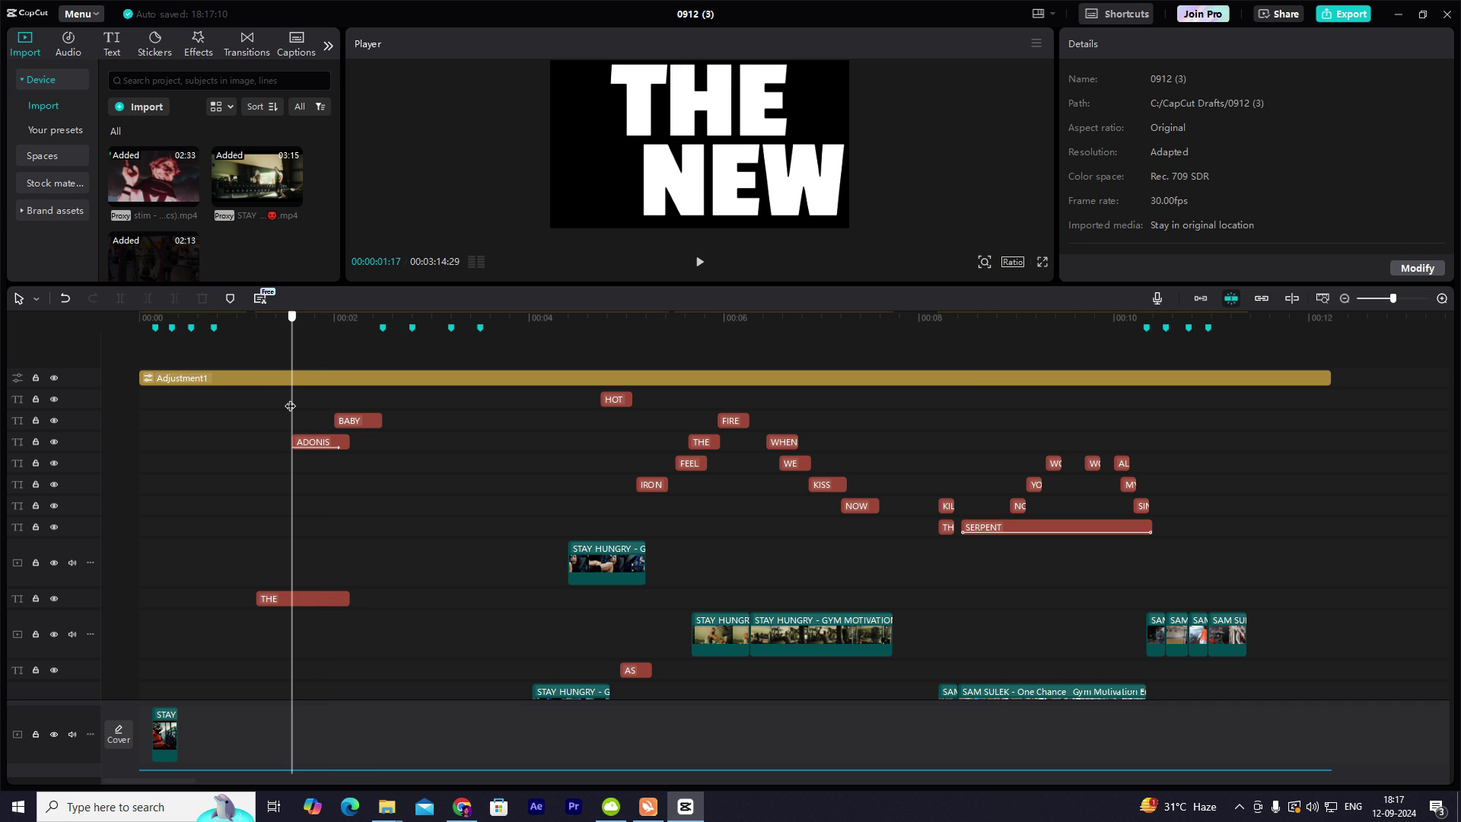
pyautogui.moveTo(289, 406)
pyautogui.mouseDown()
pyautogui.moveTo(260, 409)
pyautogui.moveTo(324, 424)
pyautogui.mouseUp()
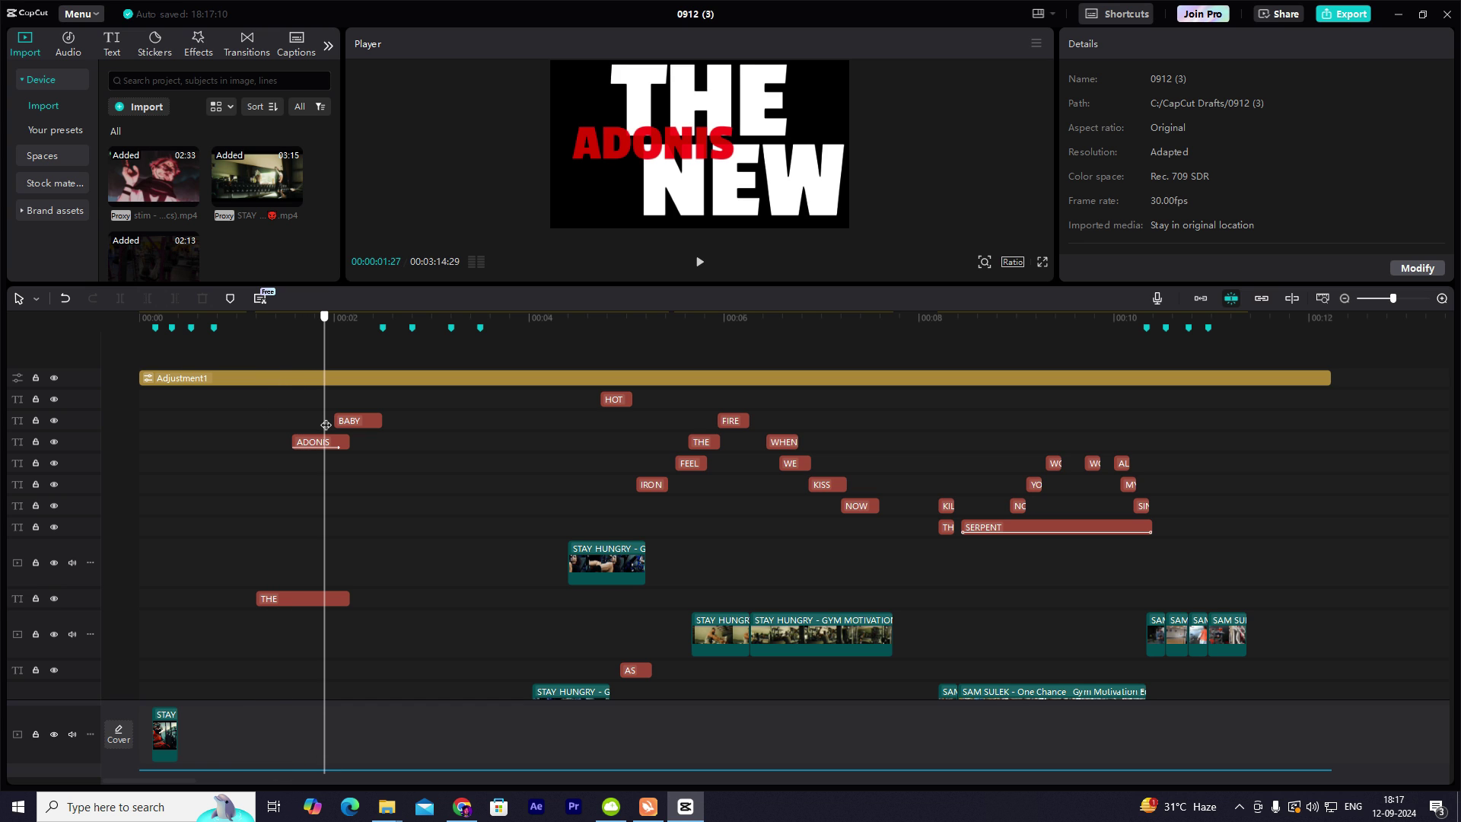
pyautogui.moveTo(326, 424)
pyautogui.mouseDown()
pyautogui.moveTo(271, 420)
pyautogui.moveTo(318, 418)
pyautogui.mouseUp()
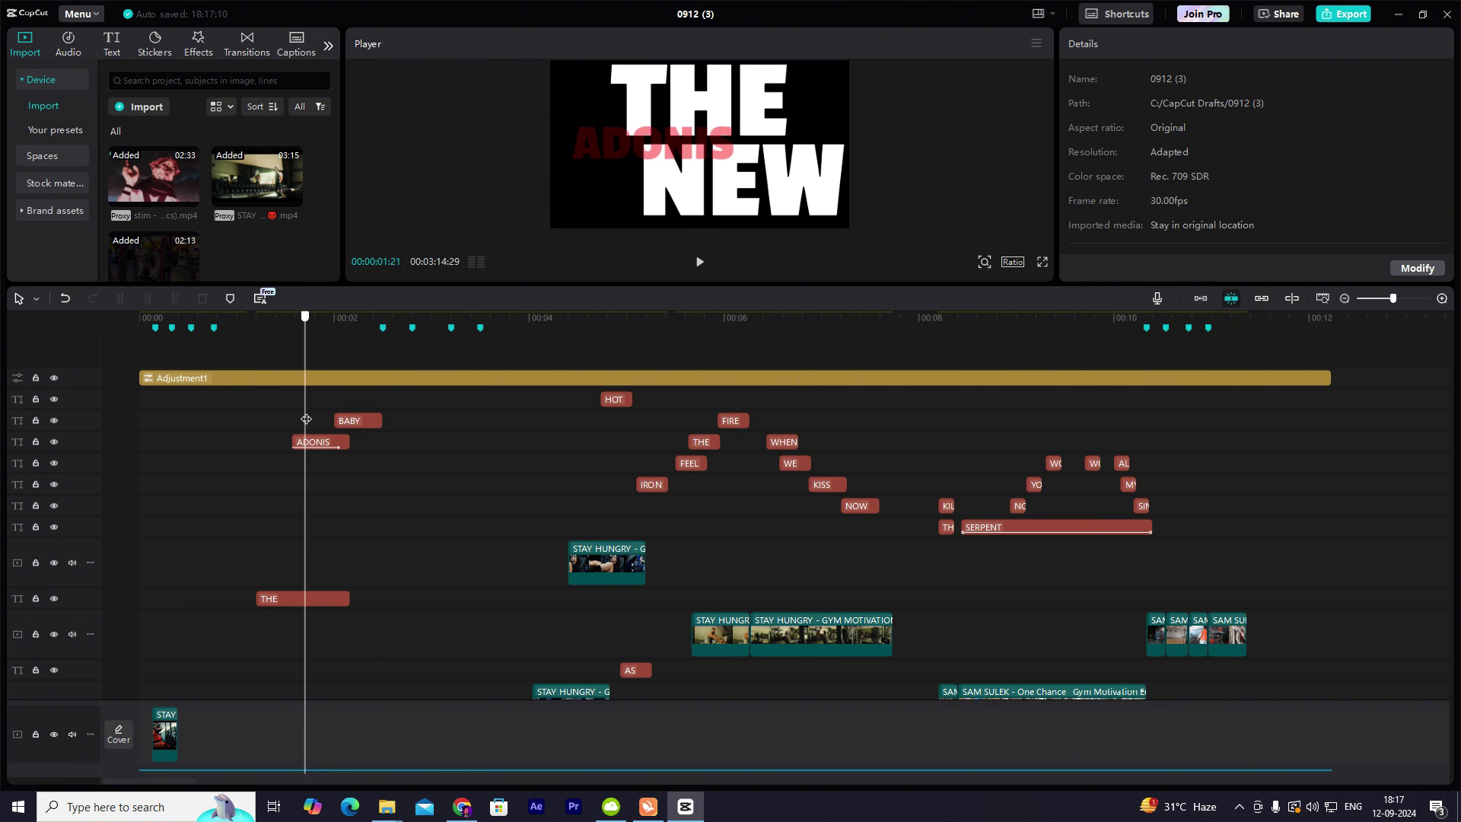
pyautogui.moveTo(316, 358)
pyautogui.mouseDown()
pyautogui.moveTo(356, 366)
pyautogui.moveTo(327, 365)
pyautogui.mouseUp()
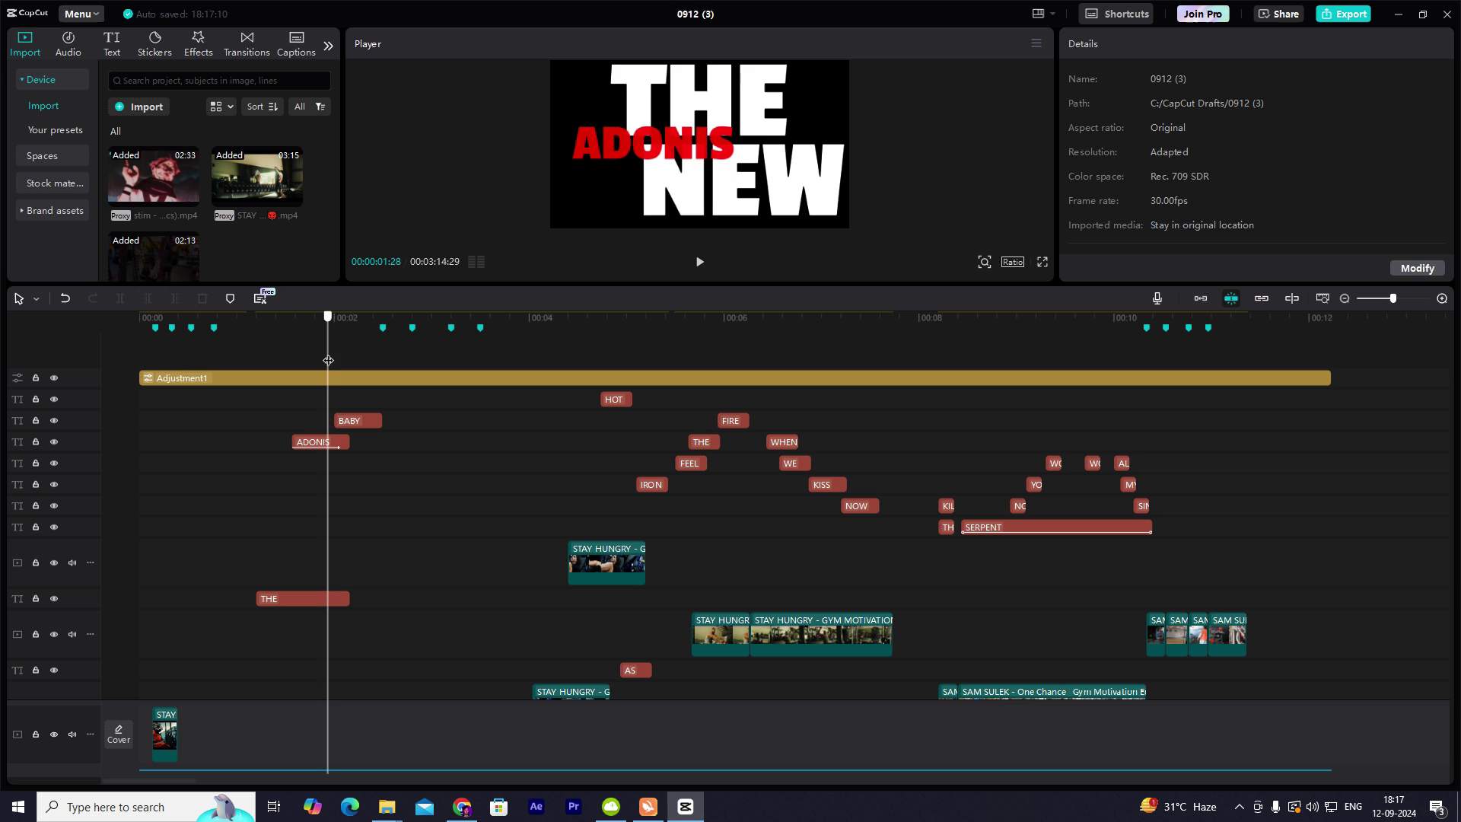
pyautogui.moveTo(327, 361)
pyautogui.mouseDown()
pyautogui.moveTo(452, 371)
pyautogui.moveTo(412, 372)
pyautogui.mouseUp()
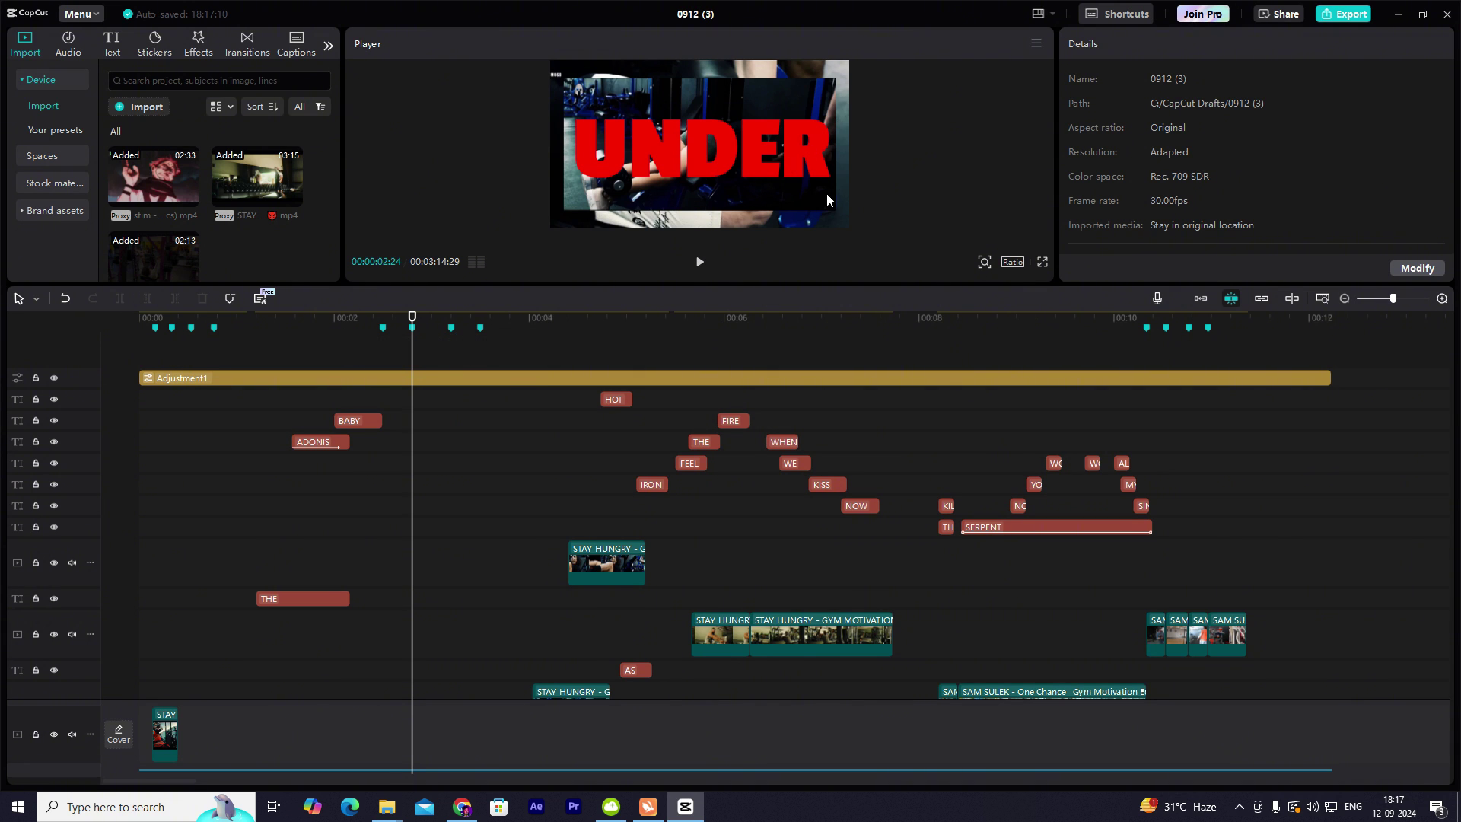
pyautogui.moveTo(413, 347); pyautogui.dragTo(476, 358)
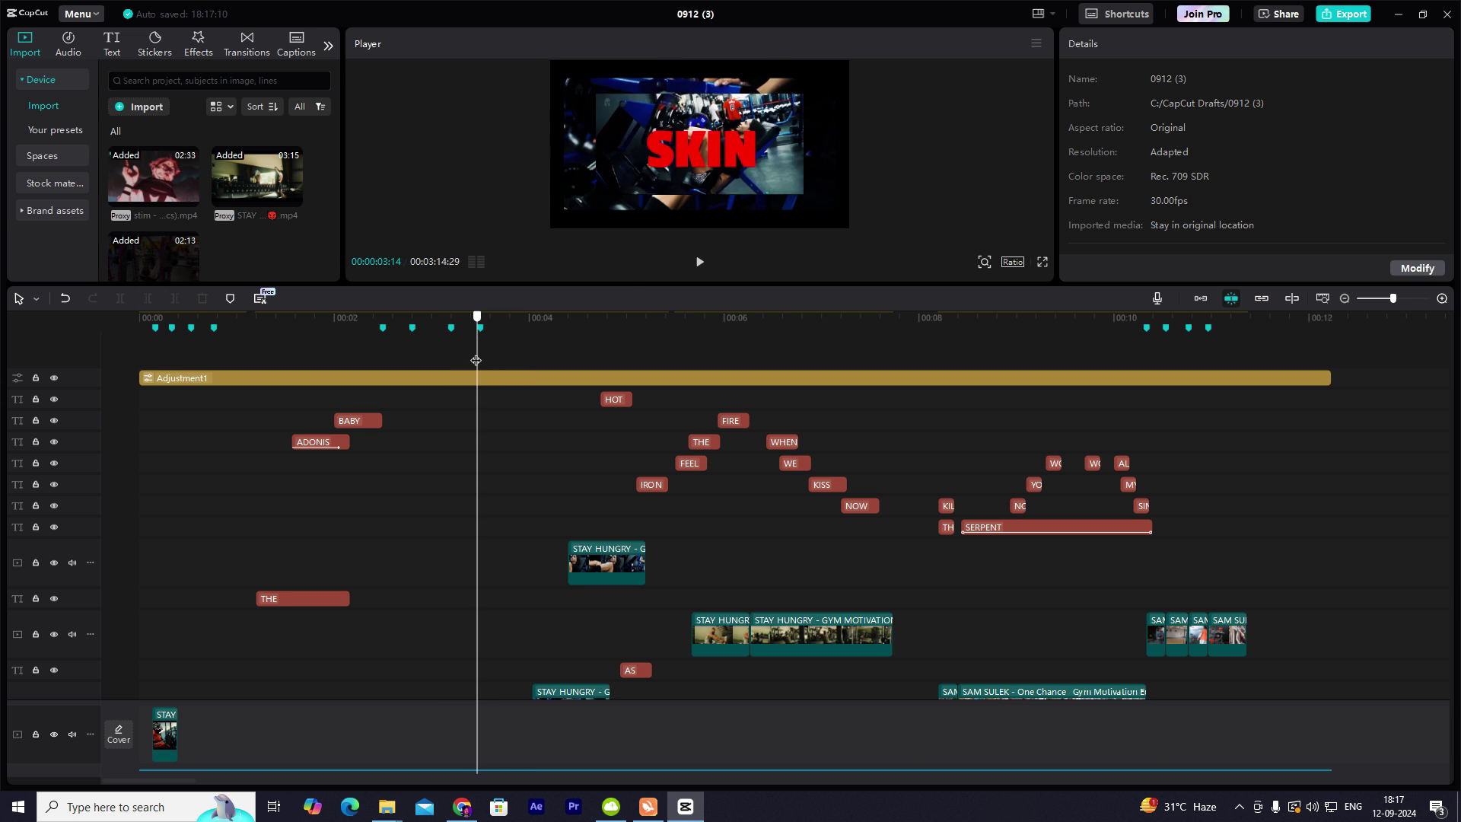
pyautogui.moveTo(476, 359)
pyautogui.mouseDown()
pyautogui.moveTo(582, 353)
pyautogui.moveTo(567, 353)
pyautogui.mouseUp()
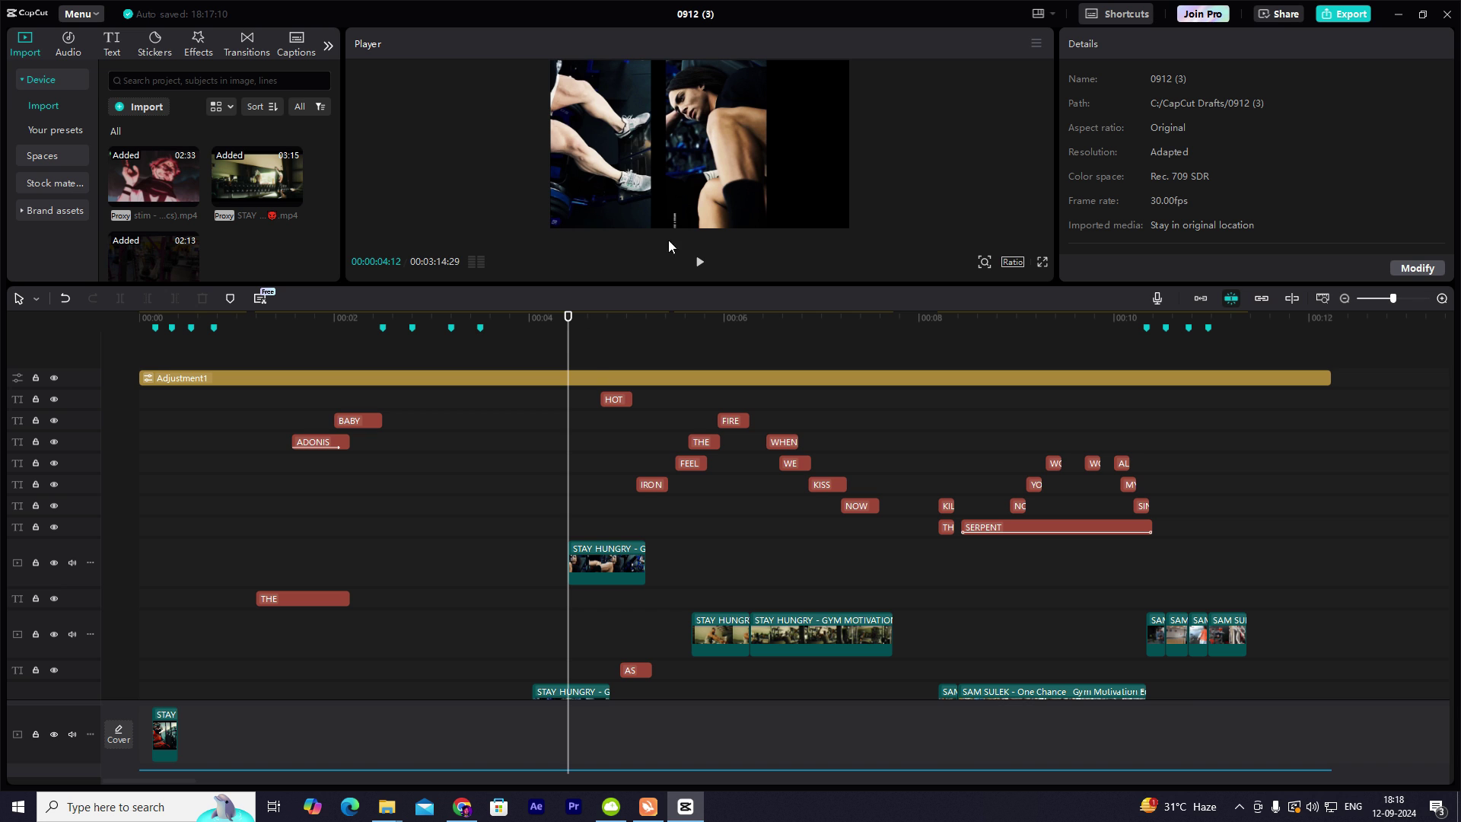
pyautogui.moveTo(257, 180); pyautogui.dragTo(566, 345)
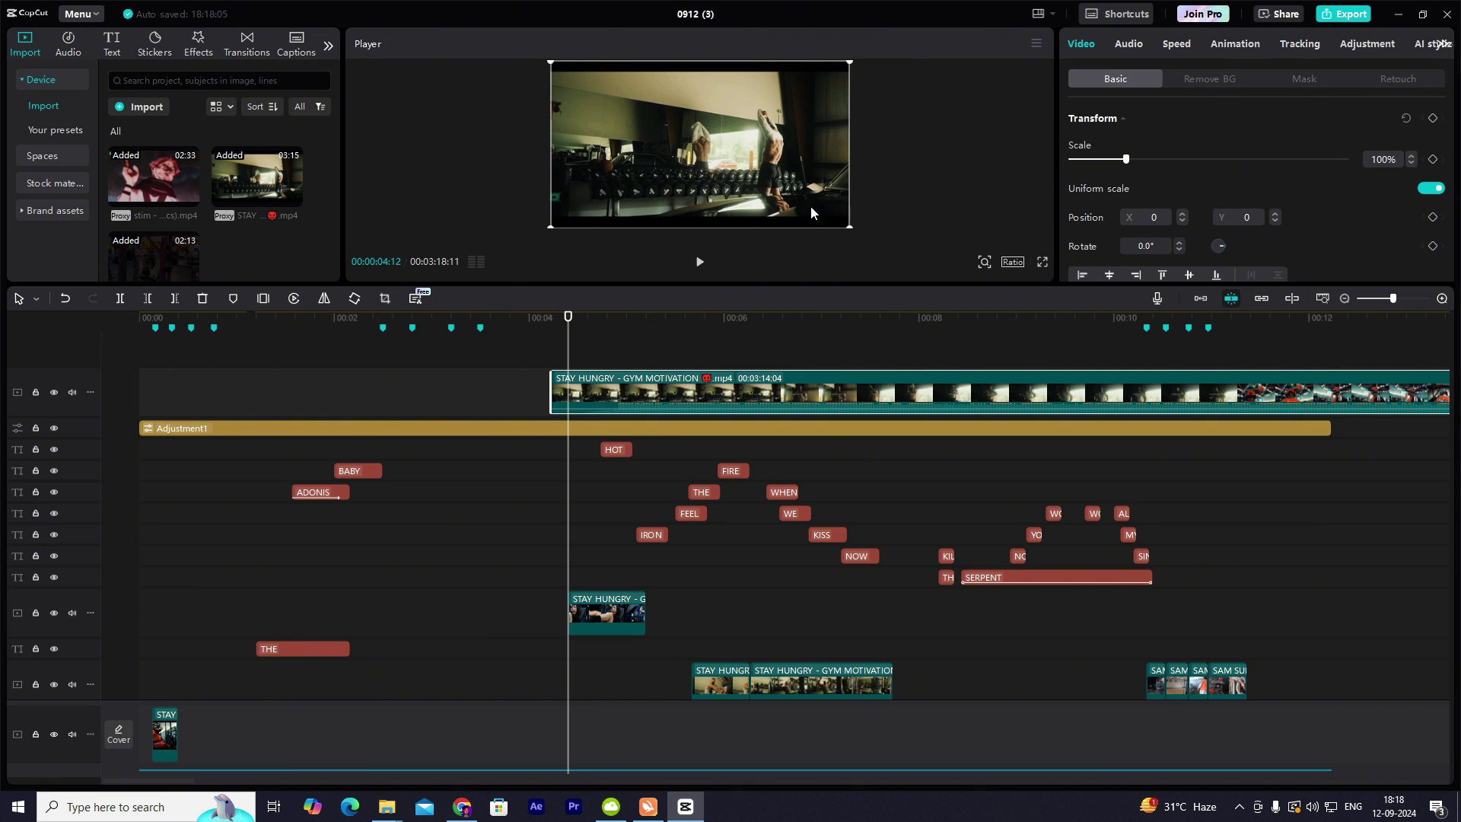
pyautogui.moveTo(699, 240)
pyautogui.mouseDown()
pyautogui.moveTo(432, 102)
pyautogui.moveTo(628, 209)
pyautogui.mouseUp()
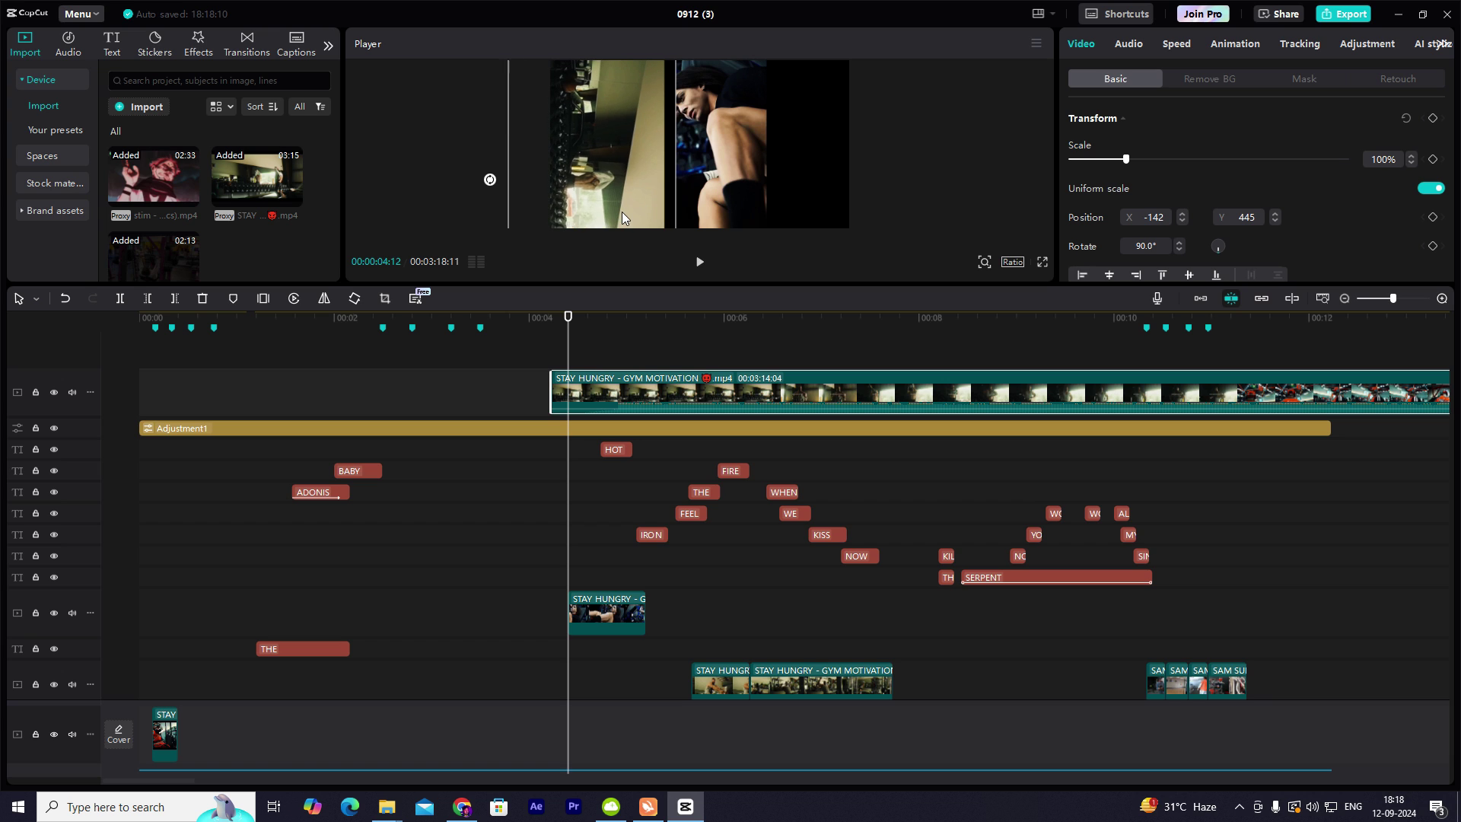
pyautogui.click(696, 393)
pyautogui.press('Delete')
pyautogui.moveTo(567, 317)
pyautogui.mouseDown()
pyautogui.moveTo(731, 320)
pyautogui.moveTo(955, 365)
pyautogui.moveTo(970, 411)
pyautogui.mouseUp()
pyautogui.scroll(-1, 948, 369)
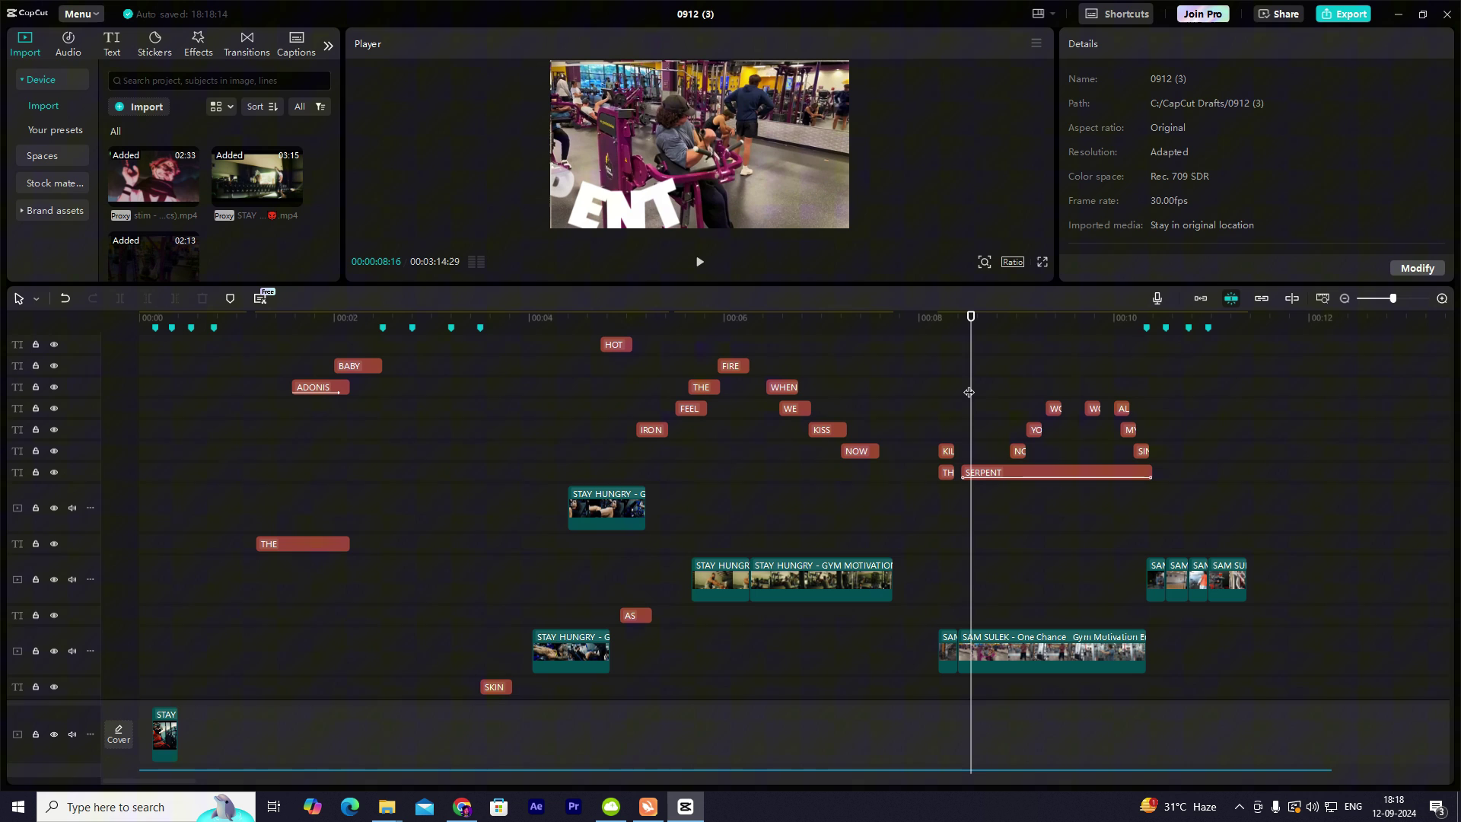
# Scrub to just past 00:09, where SERPENT curves under the NOW and YOU lyrics.
pyautogui.moveTo(970, 388); pyautogui.dragTo(1009, 389)
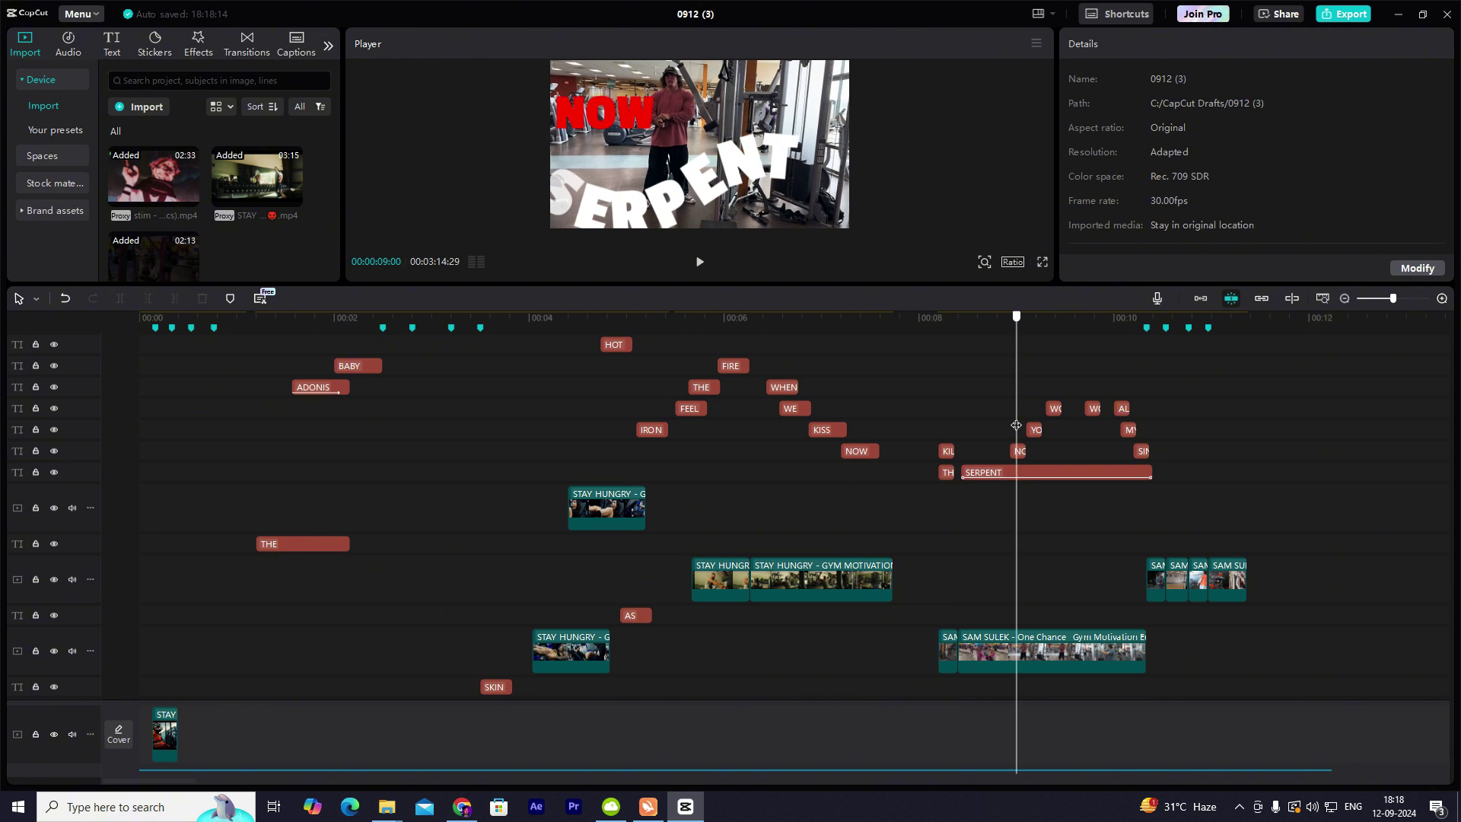
pyautogui.moveTo(1008, 476)
pyautogui.mouseDown()
pyautogui.moveTo(1058, 428)
pyautogui.moveTo(1021, 453)
pyautogui.mouseUp()
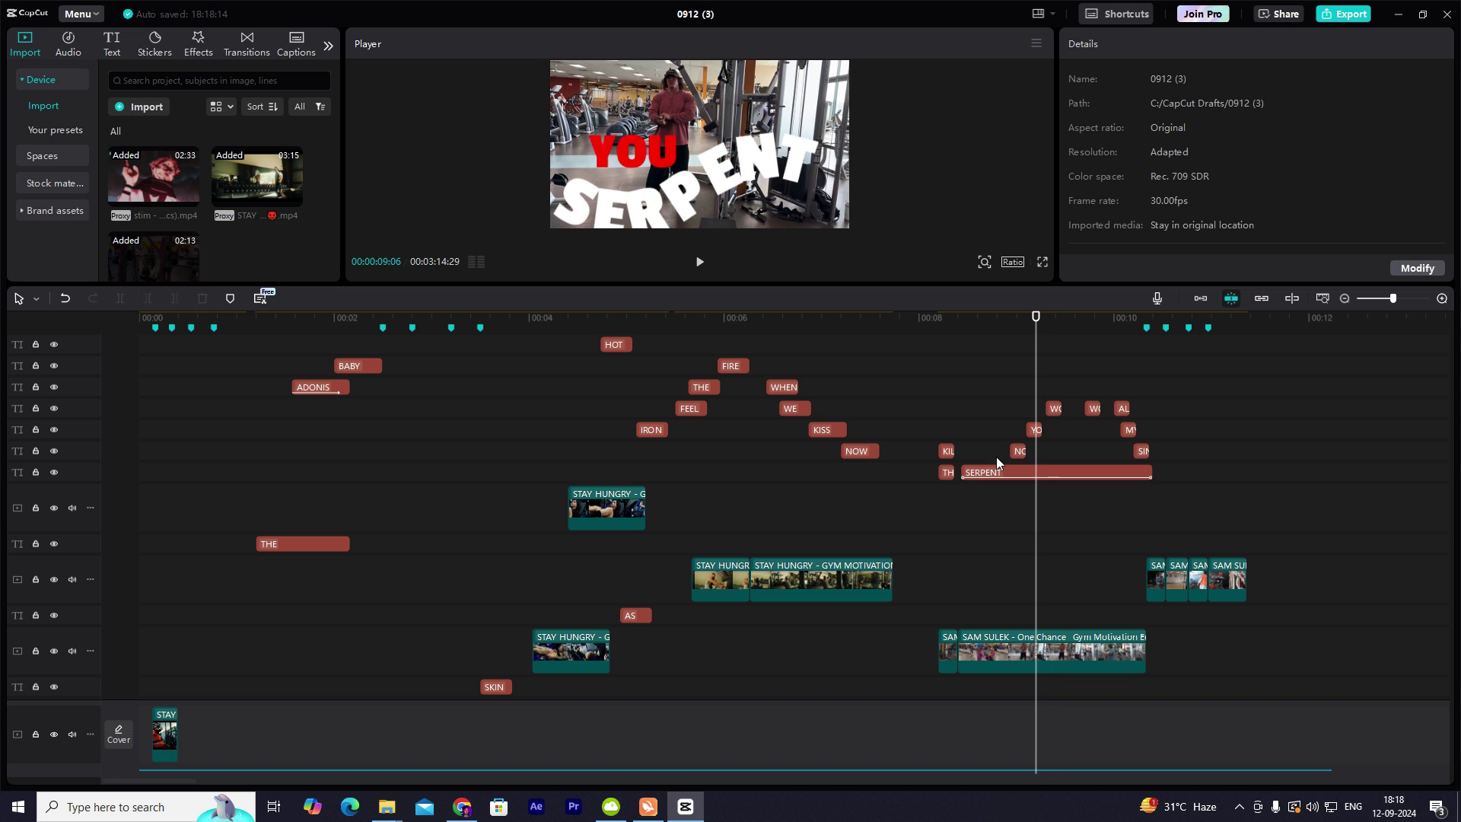
# Apply the Wave 3 loop animation to SERPENT, then preview it back to KILL THE.
pyautogui.click(1028, 473)
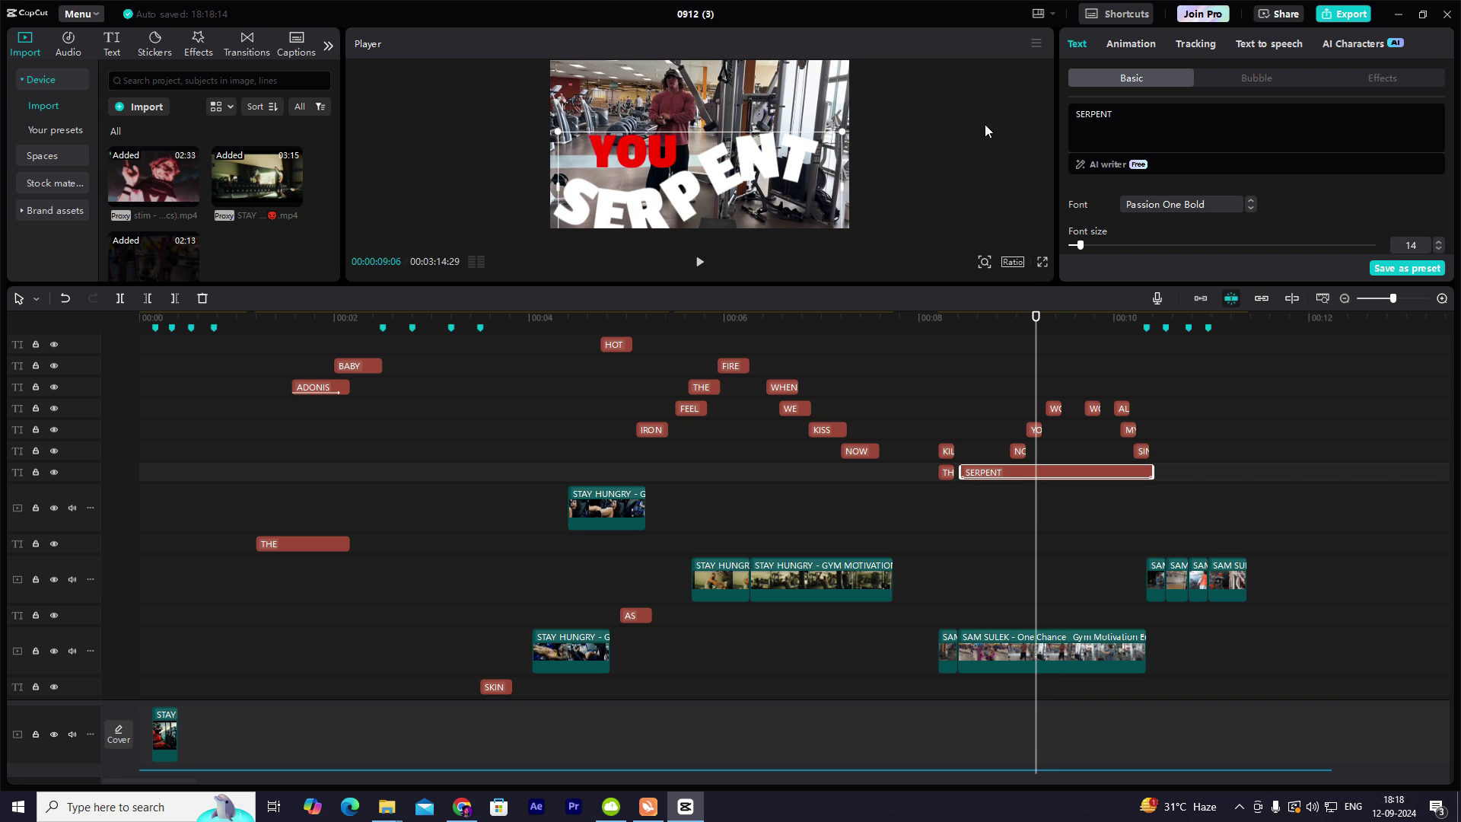
pyautogui.click(1131, 43)
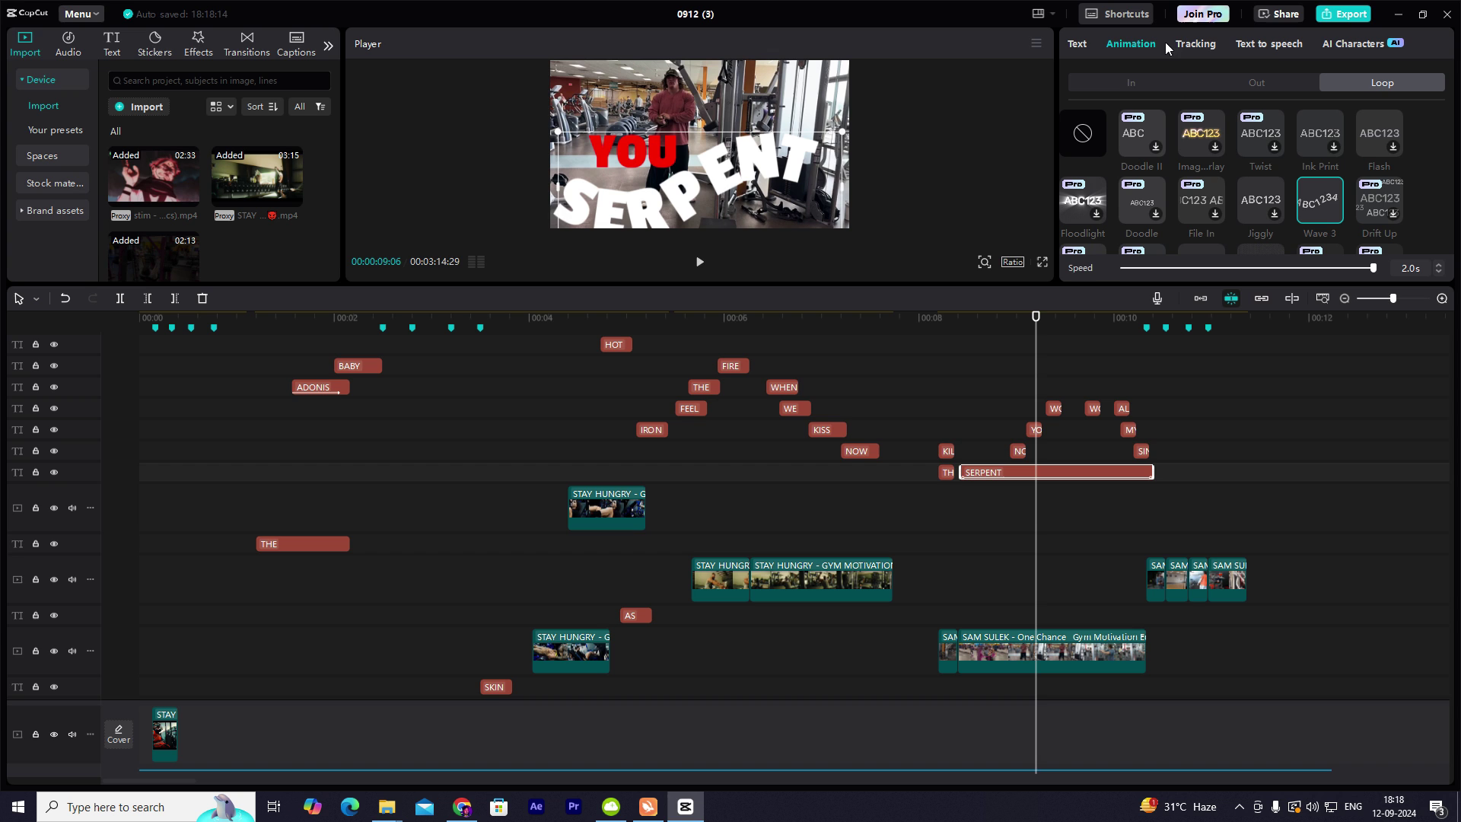
pyautogui.click(1325, 206)
pyautogui.moveTo(1035, 318); pyautogui.dragTo(1188, 317)
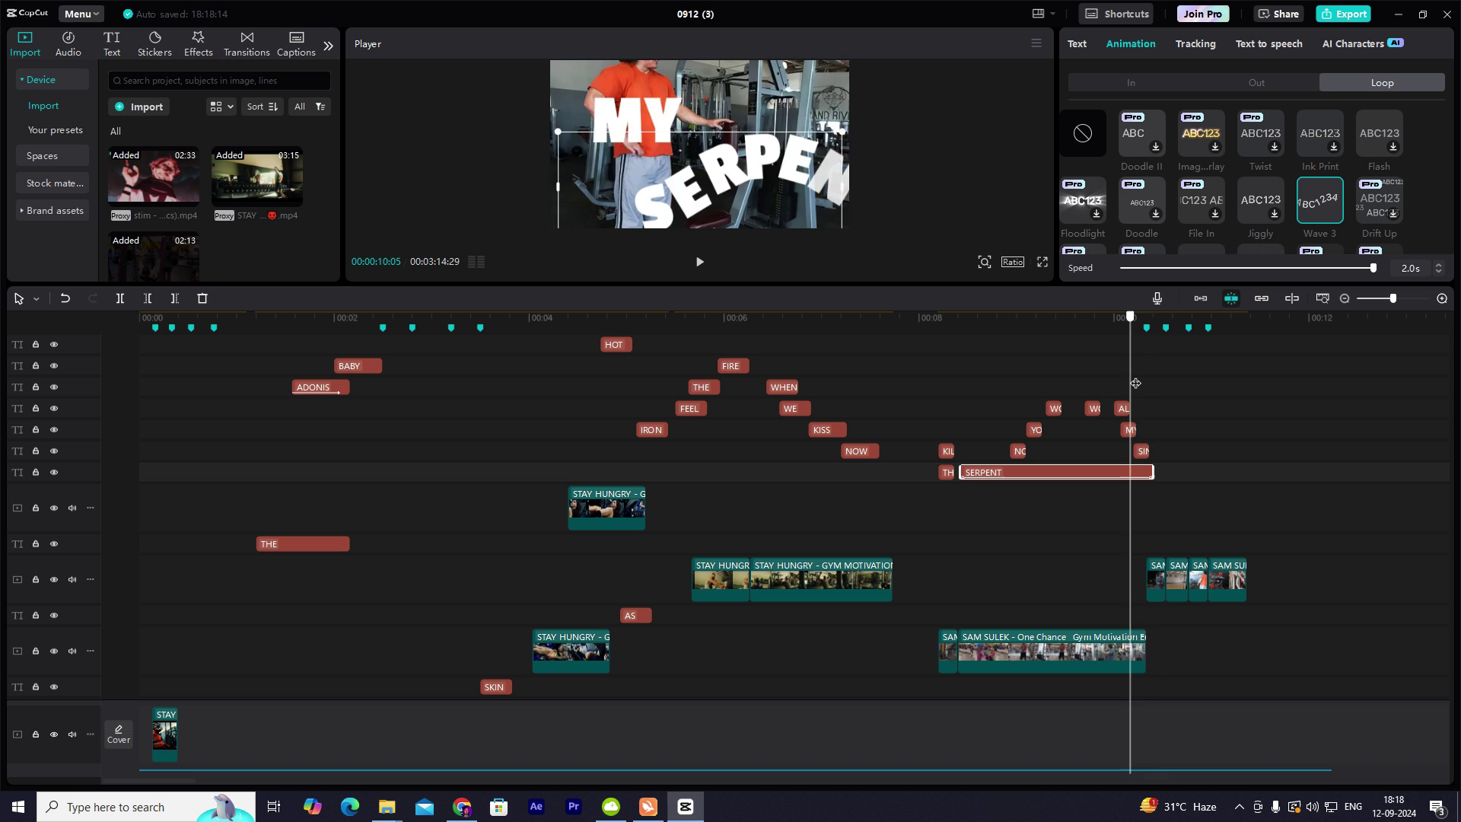
pyautogui.moveTo(1188, 387)
pyautogui.mouseDown()
pyautogui.moveTo(503, 390)
pyautogui.moveTo(1142, 388)
pyautogui.moveTo(529, 378)
pyautogui.moveTo(819, 378)
pyautogui.mouseUp()
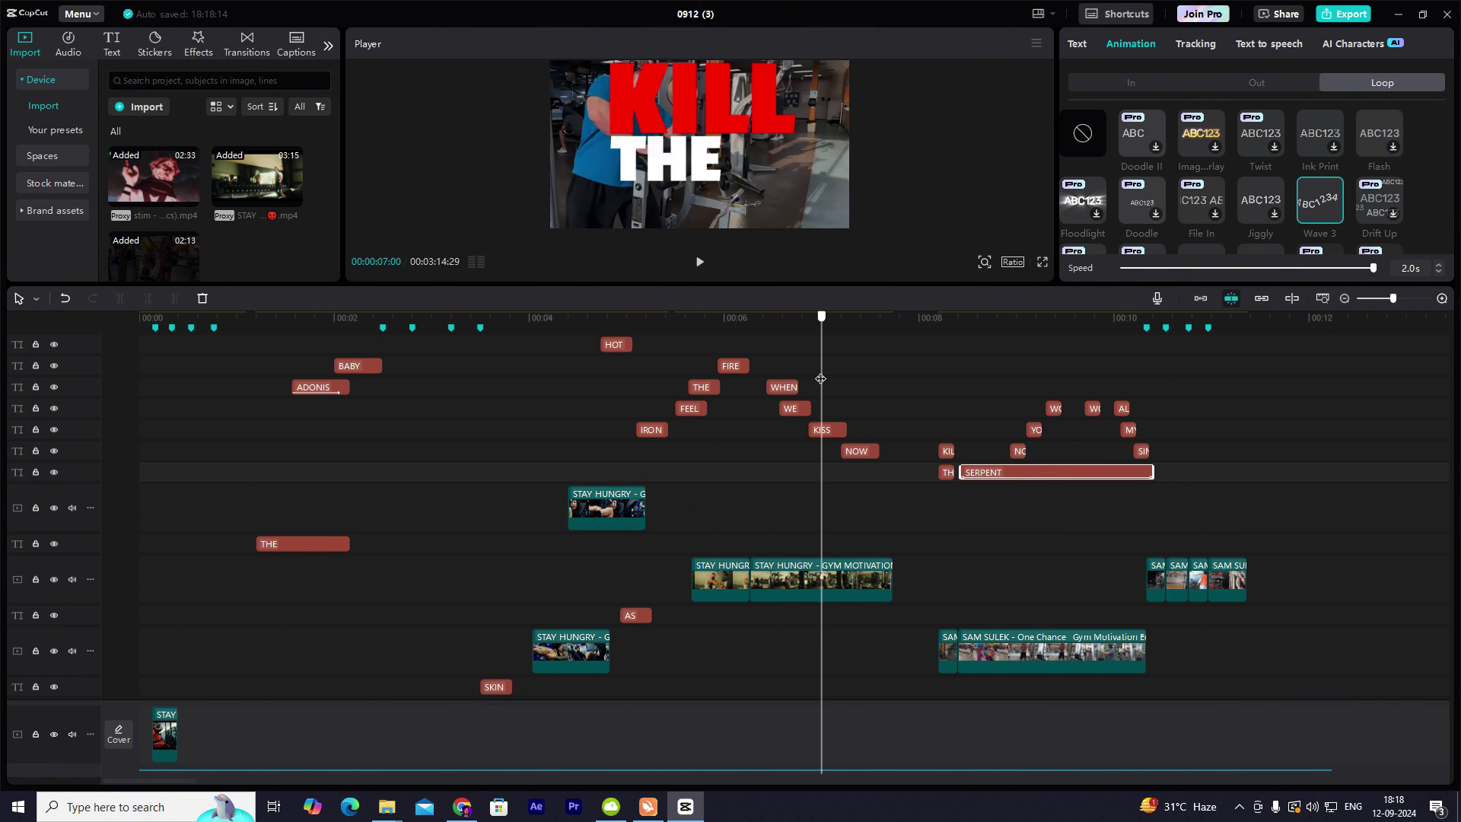